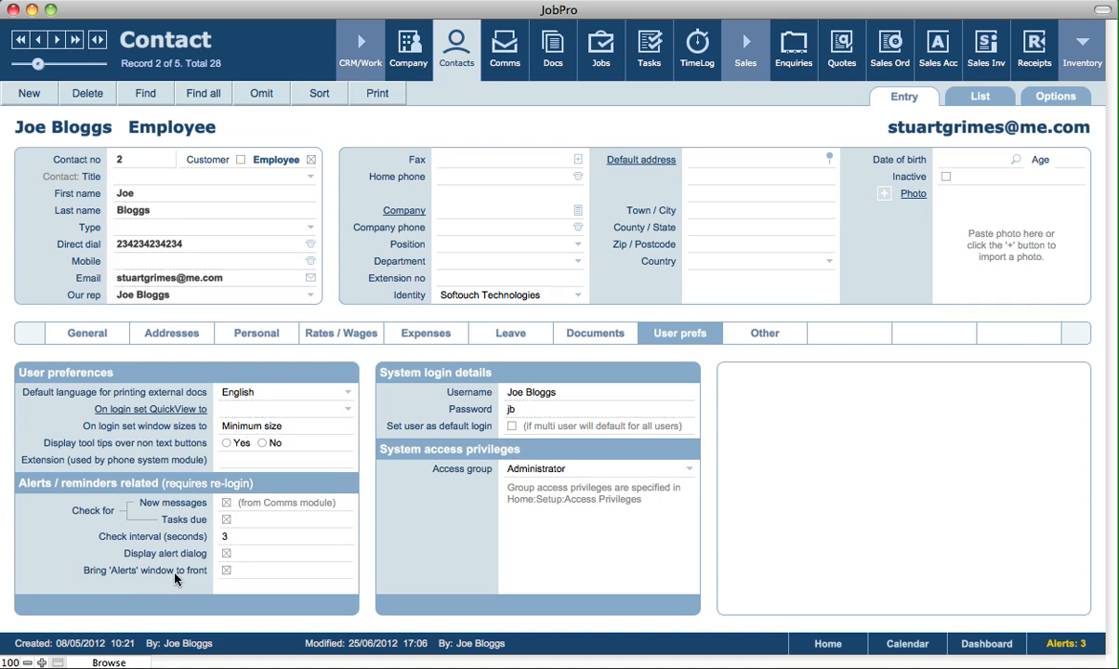
# Keep the alert dialog and bringing the Alerts window to front enabled in the employee's alert preferences
pyautogui.click(227, 554)
pyautogui.click(225, 570)
pyautogui.click(225, 568)
pyautogui.click(716, 142)
# Create a new task record named "Test alerts"
pyautogui.click(647, 57)
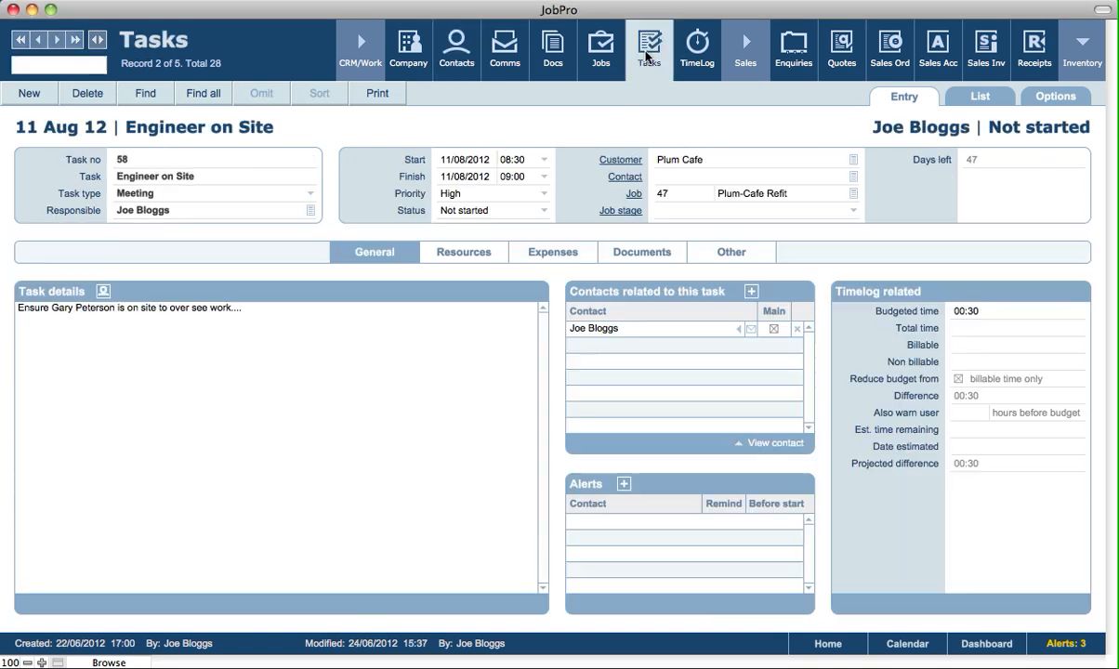
pyautogui.click(31, 96)
pyautogui.click(169, 179)
pyautogui.write('Test alerts')
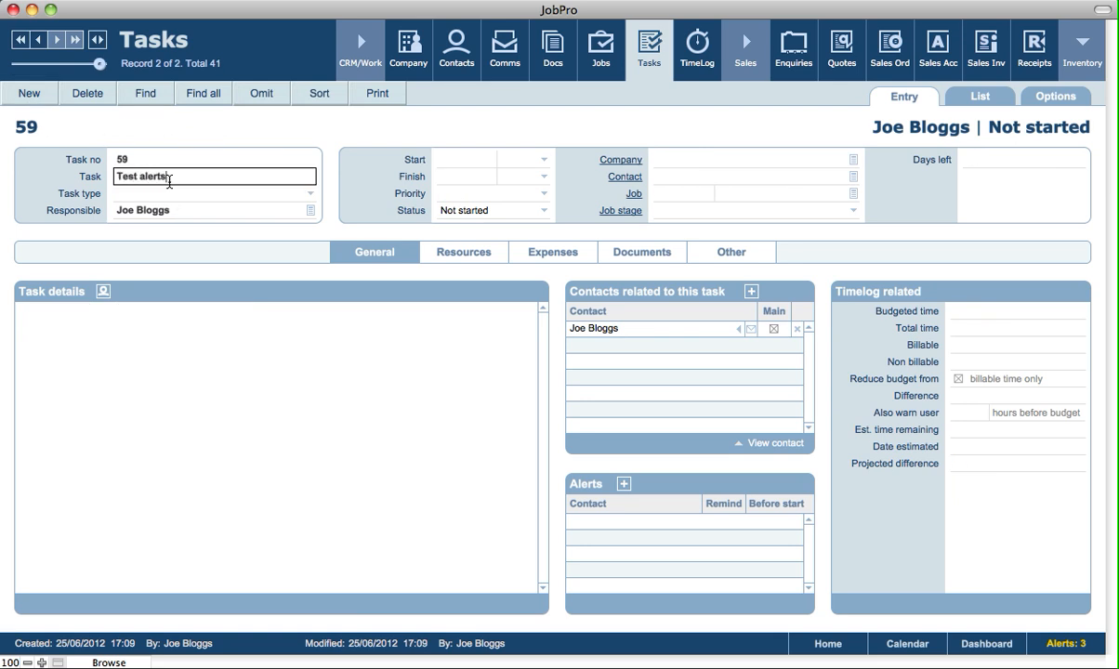
pyautogui.click(194, 149)
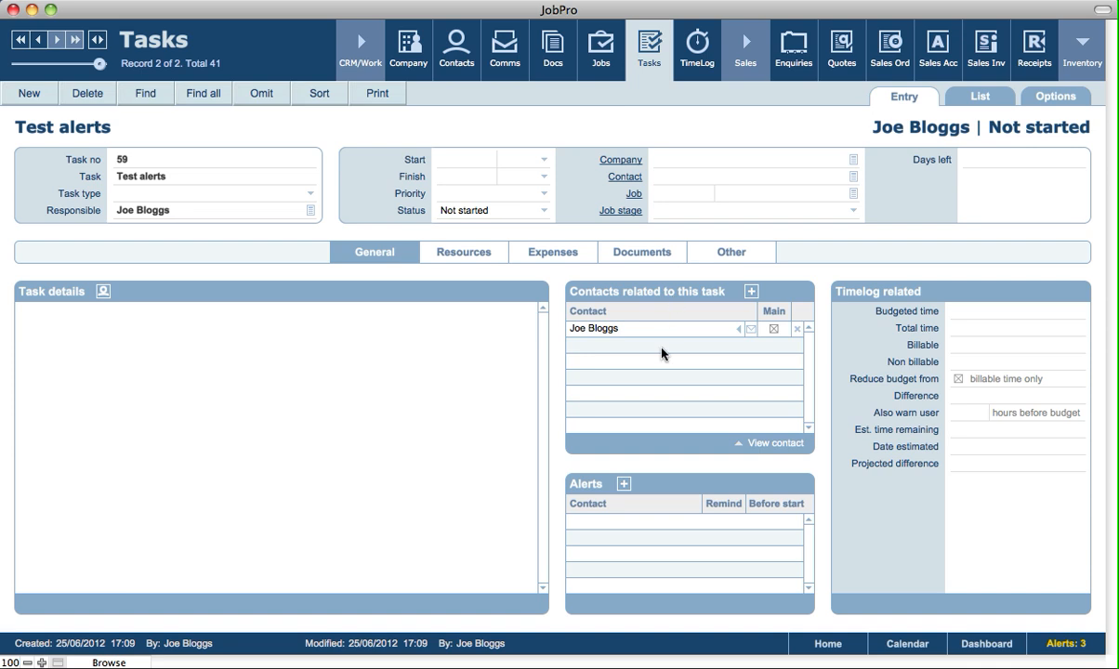
# Add a second employee to the task's related contacts and create an alert reminding 1 minute before start
pyautogui.click(751, 291)
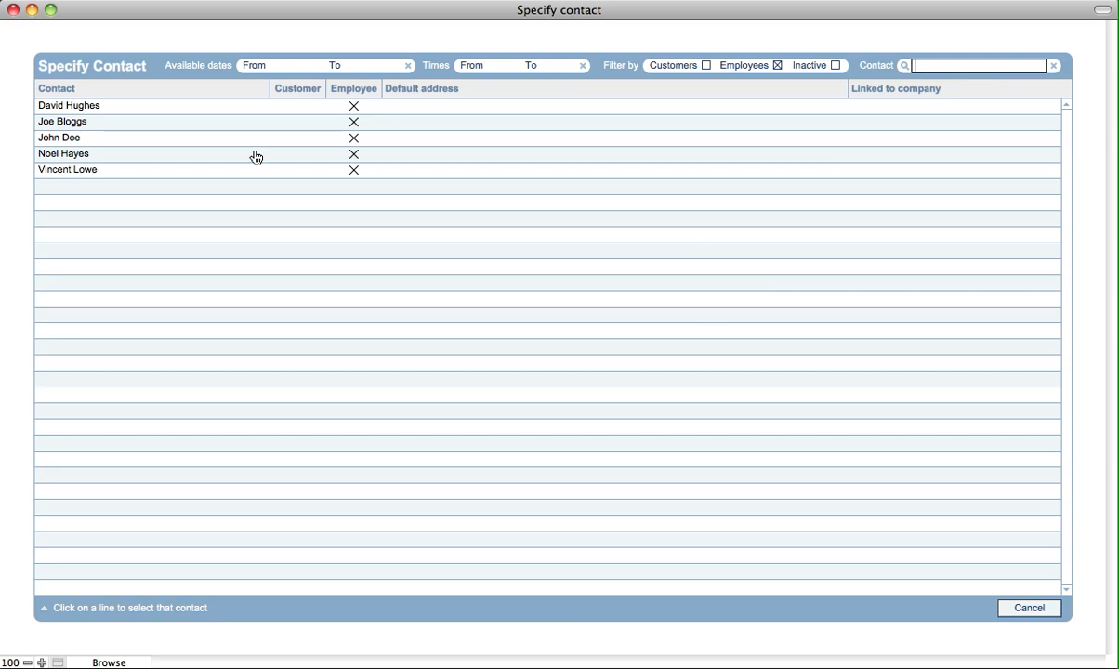
pyautogui.click(107, 154)
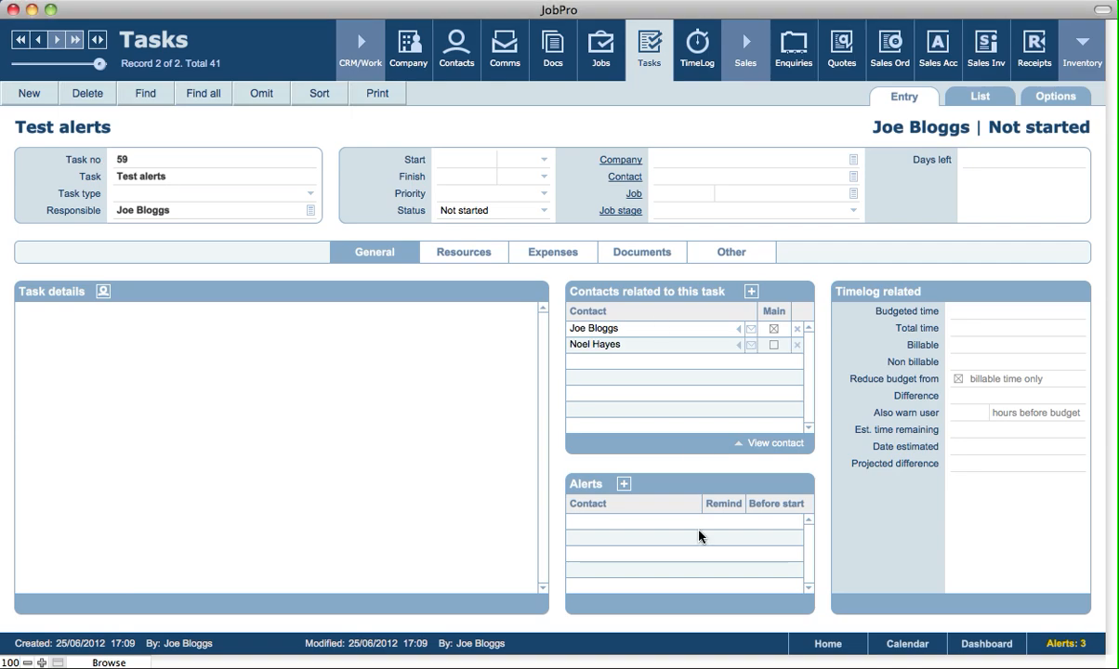
pyautogui.click(624, 487)
pyautogui.write('1')
pyautogui.click(732, 487)
pyautogui.click(476, 160)
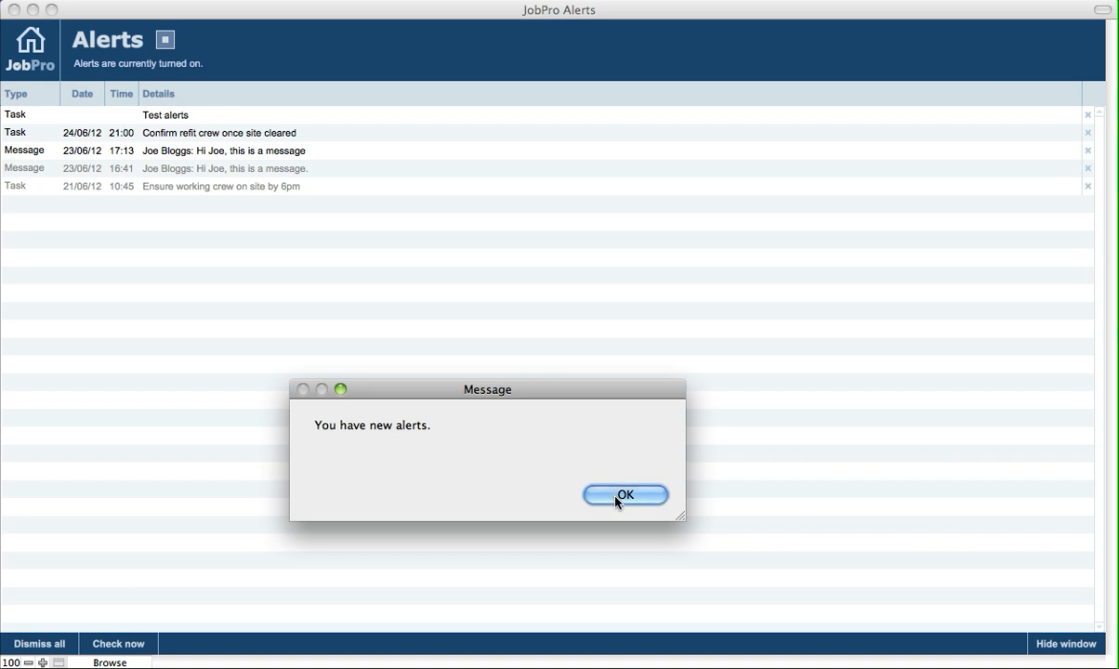
# Acknowledge the new alerts notice and hide the Alerts window to return to the task
pyautogui.click(621, 498)
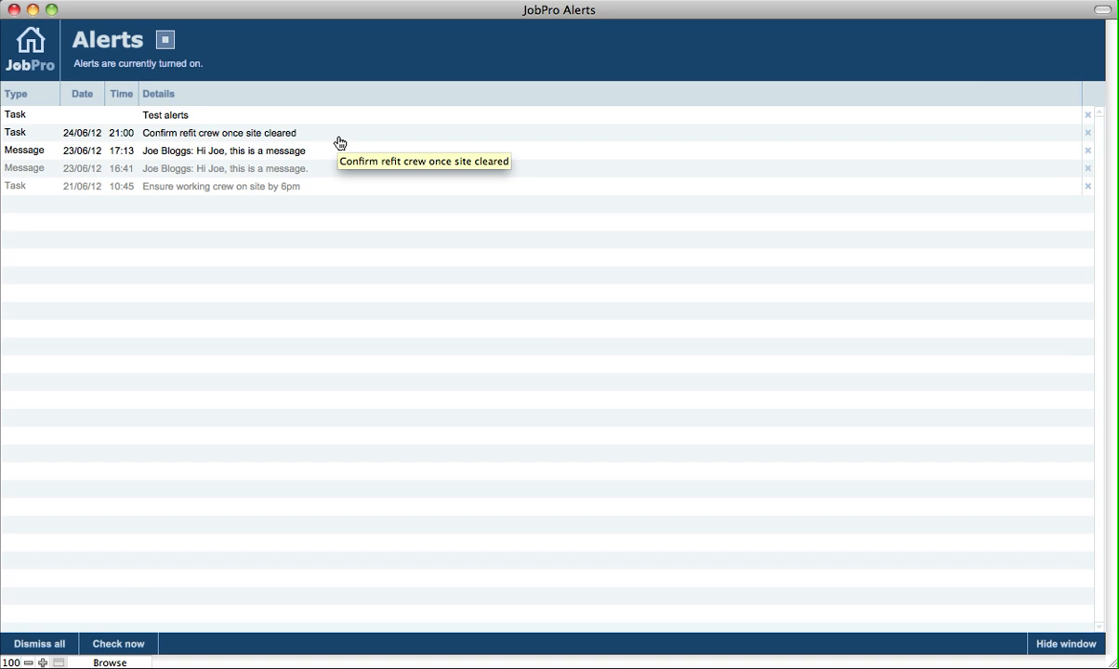
pyautogui.click(1057, 647)
pyautogui.click(476, 131)
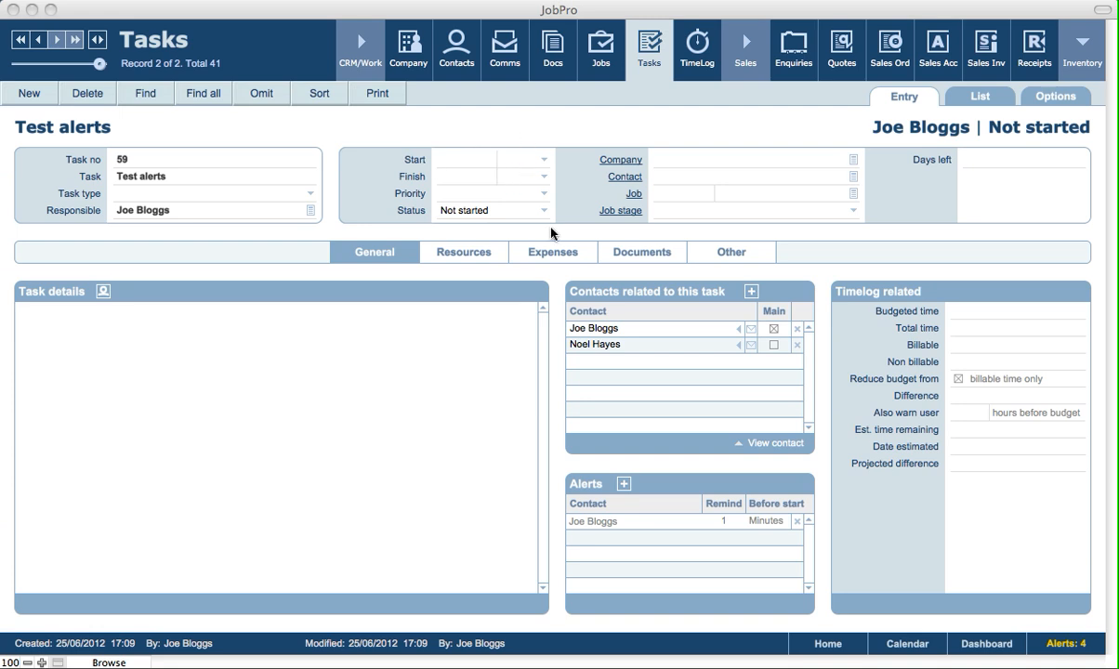
pyautogui.click(765, 520)
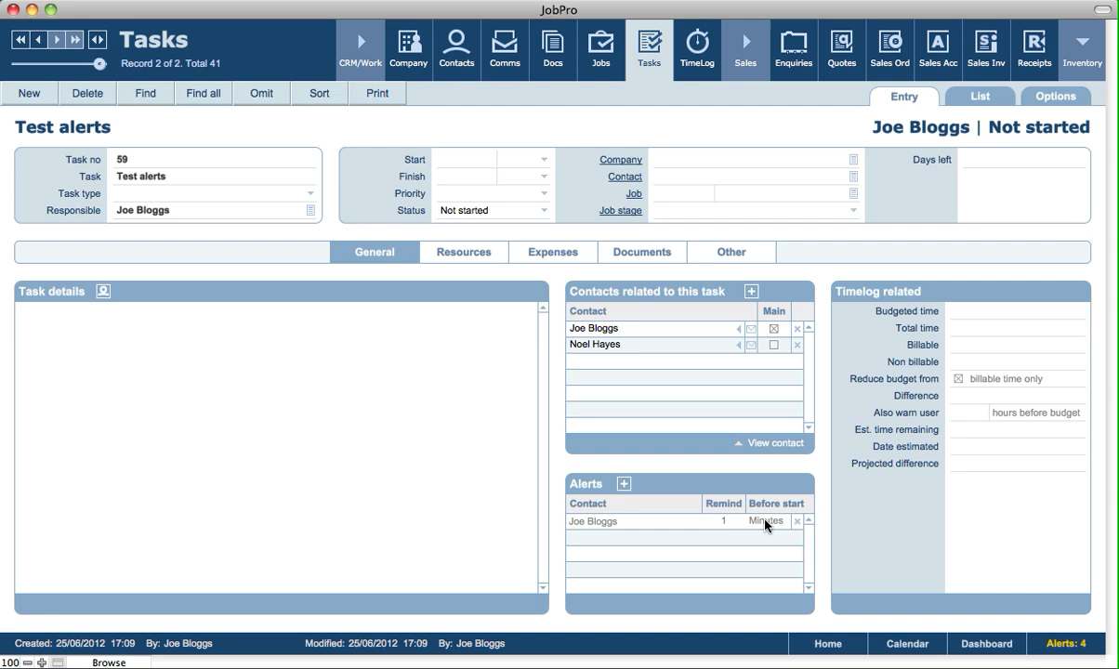
pyautogui.click(765, 520)
pyautogui.click(771, 486)
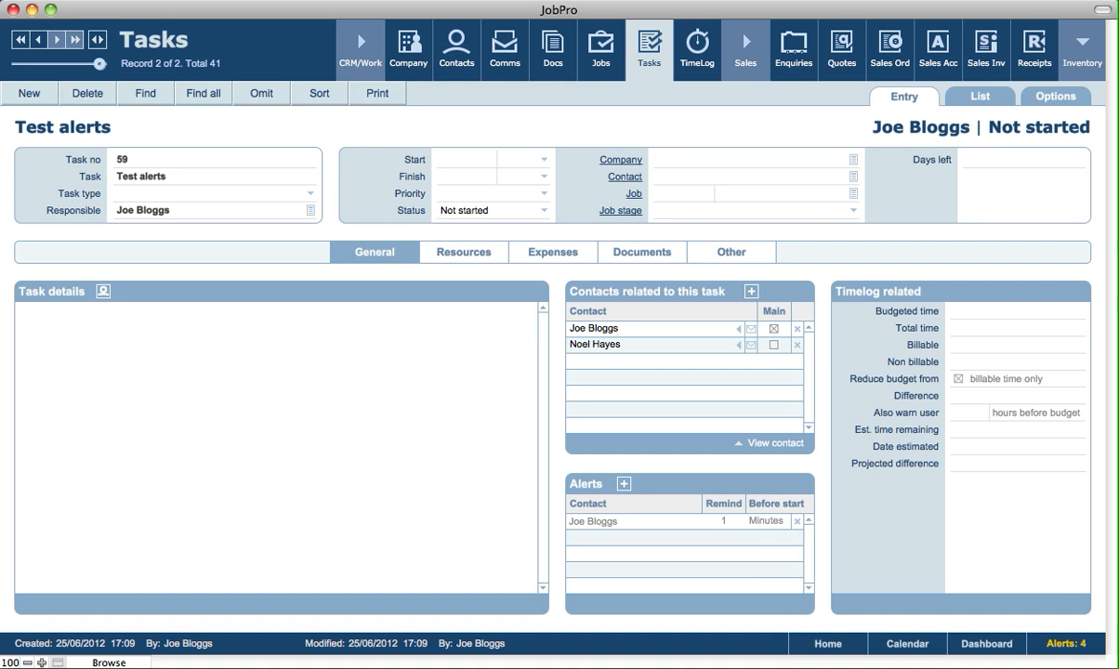
# Show the list of alerts and open the Test alerts task from it
pyautogui.click(1056, 644)
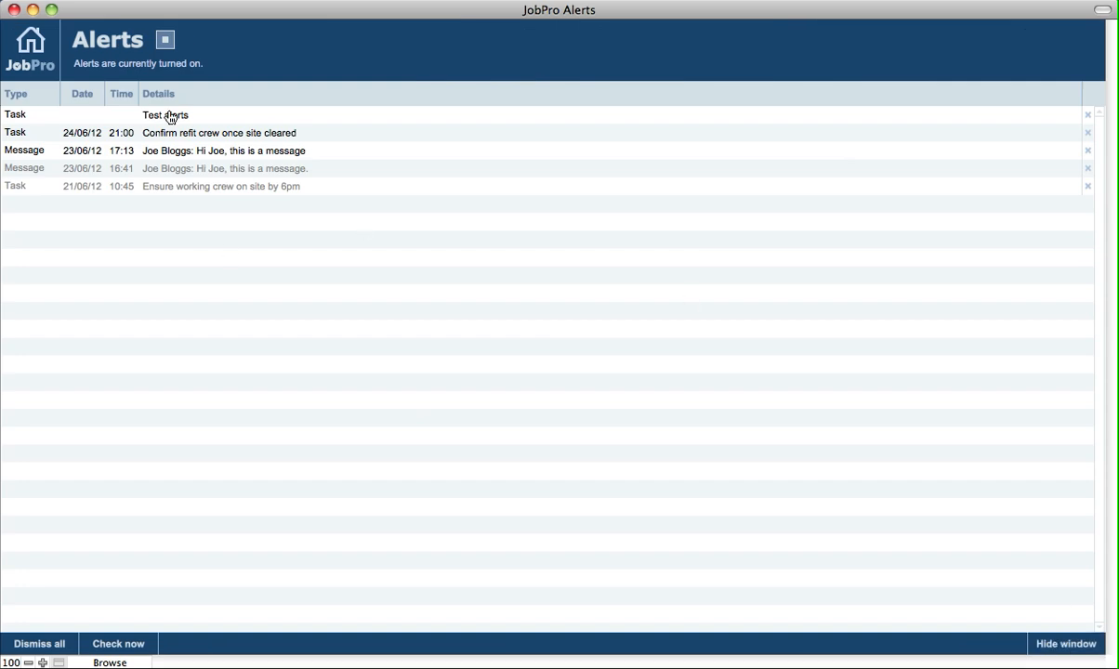
pyautogui.click(17, 120)
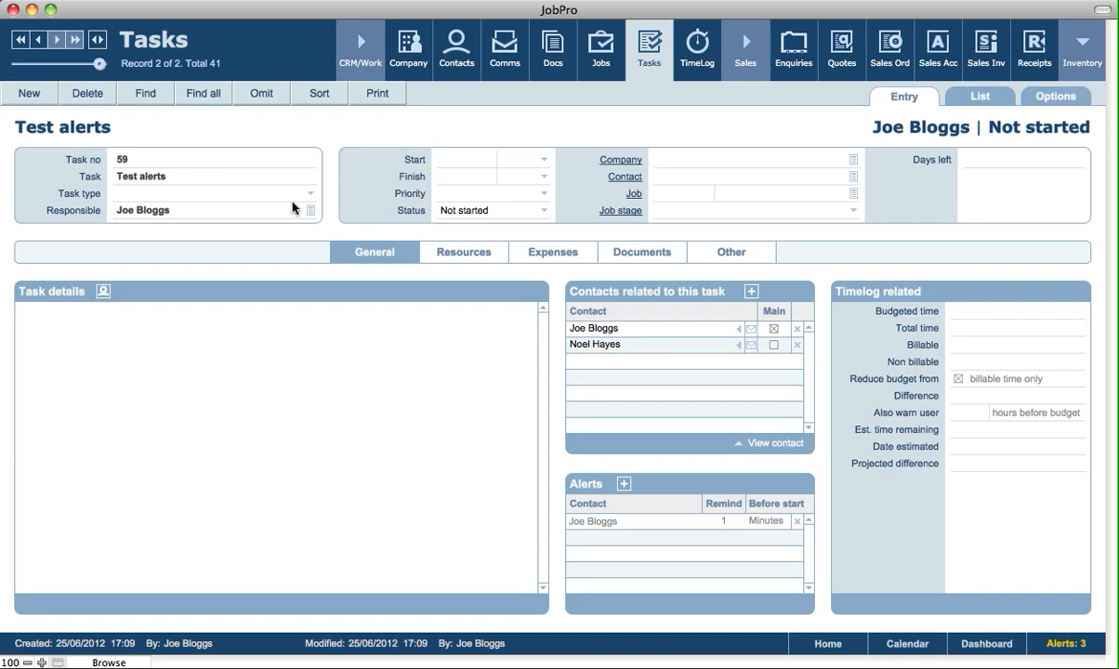
# Return to the list of alerts and switch alert checking off and back on
pyautogui.click(1072, 644)
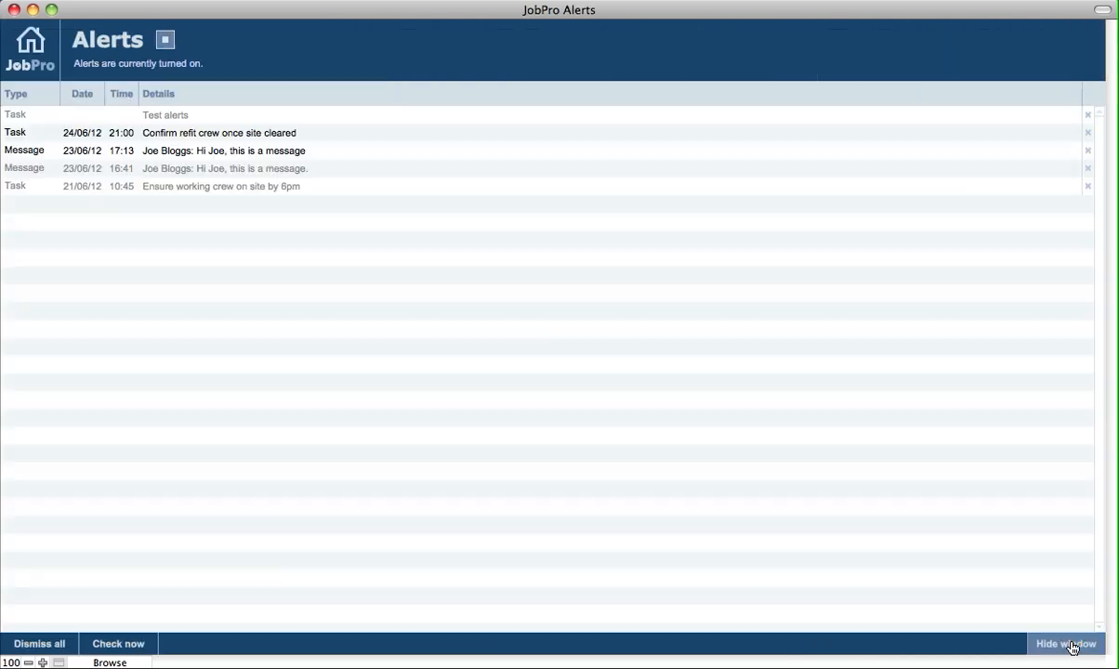
pyautogui.click(166, 42)
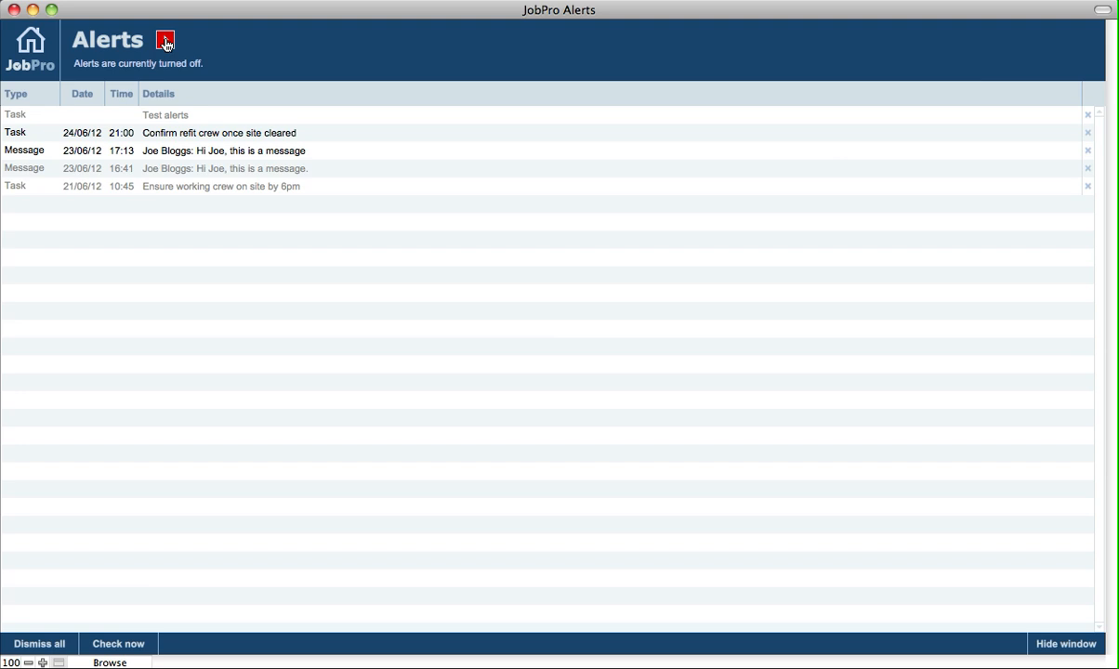
pyautogui.click(165, 42)
# Shrink the Alerts window to a compact size, reposition it over the task record, and hide it
pyautogui.moveTo(1104, 663); pyautogui.dragTo(397, 552)
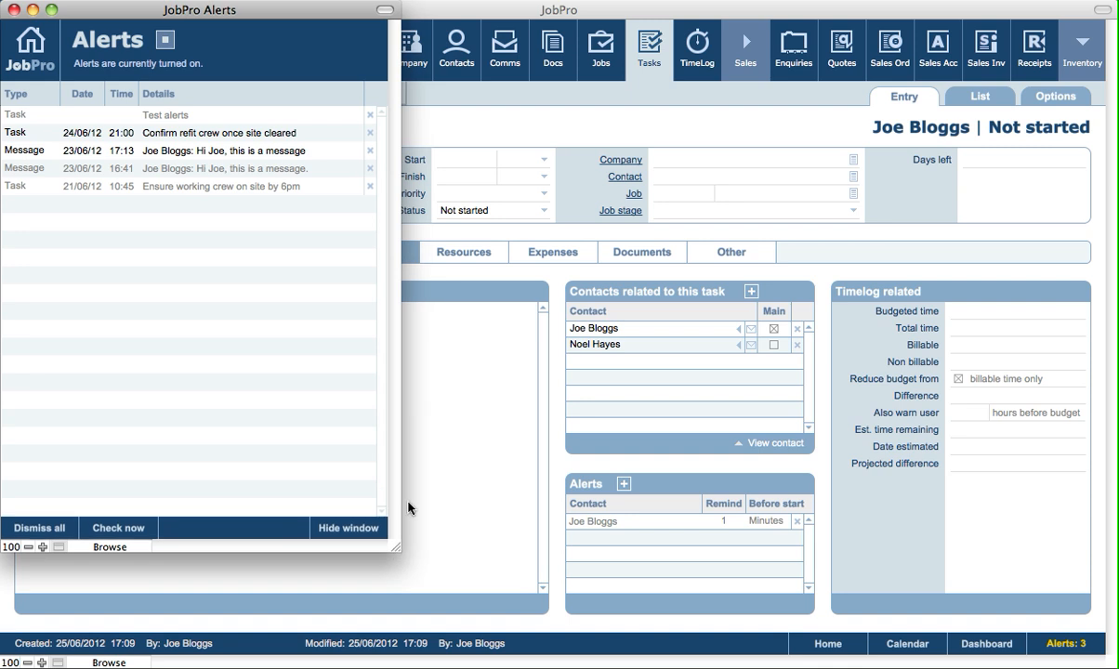
pyautogui.moveTo(122, 8); pyautogui.dragTo(625, 14)
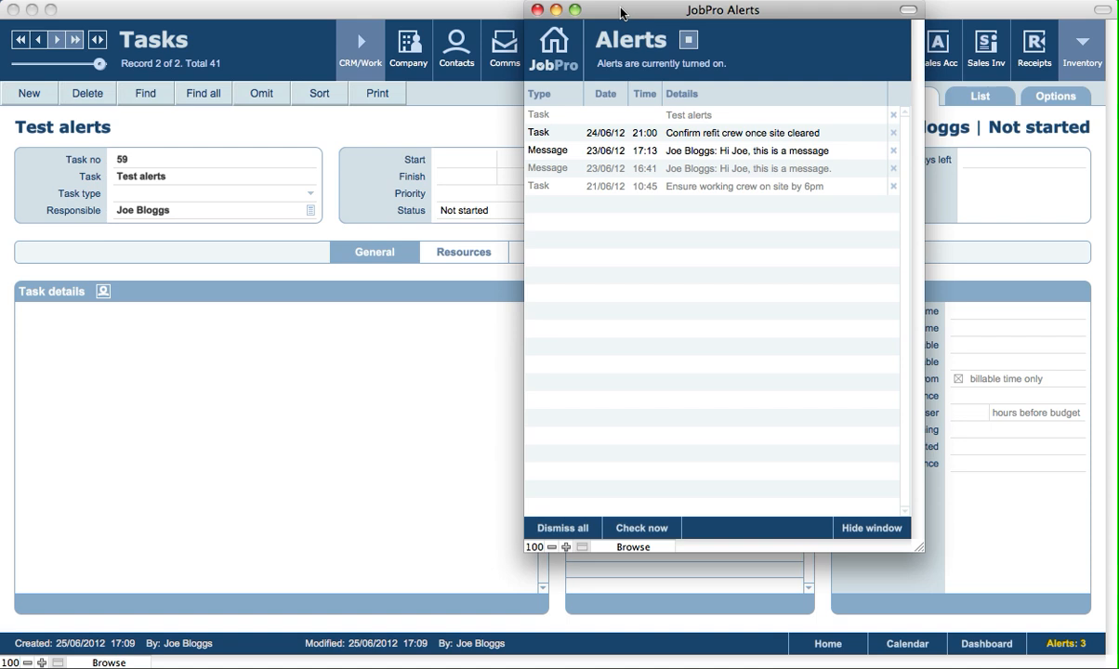
pyautogui.moveTo(620, 13); pyautogui.dragTo(223, 41)
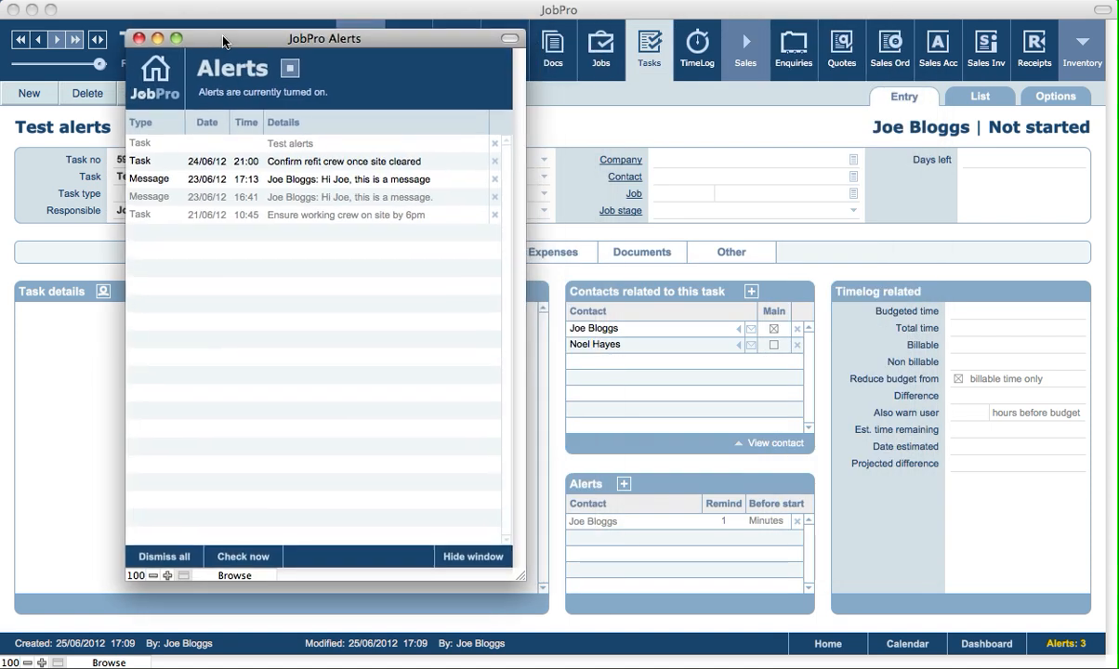
pyautogui.click(479, 559)
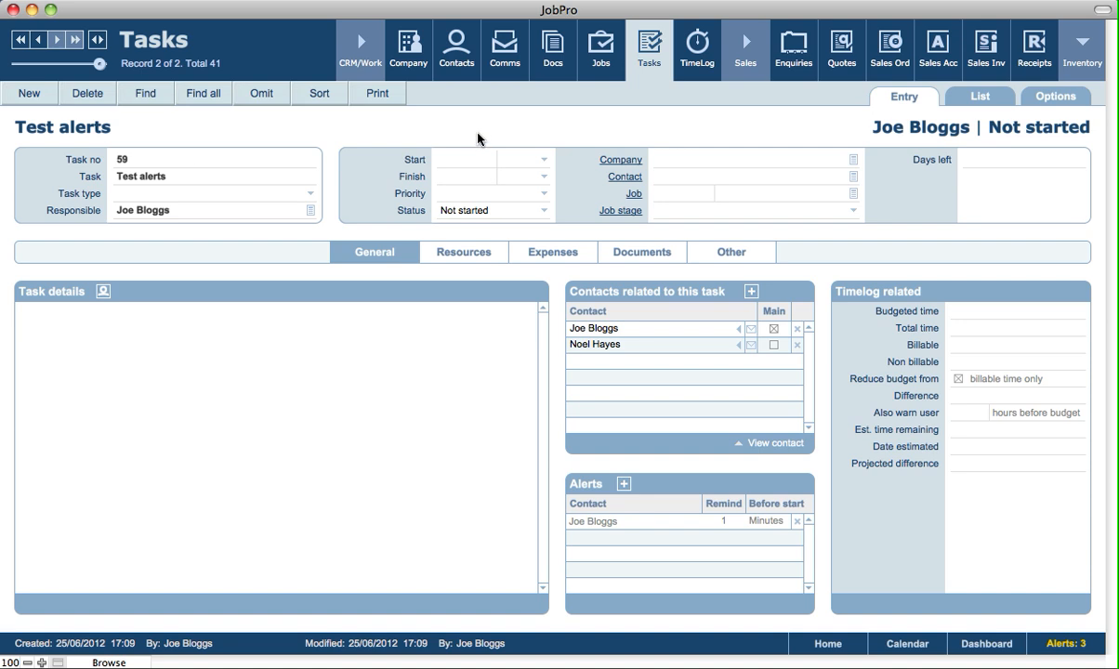
# Create a Comms message to the logged-in employee reading "Hi. this is a message" and send it
pyautogui.click(504, 65)
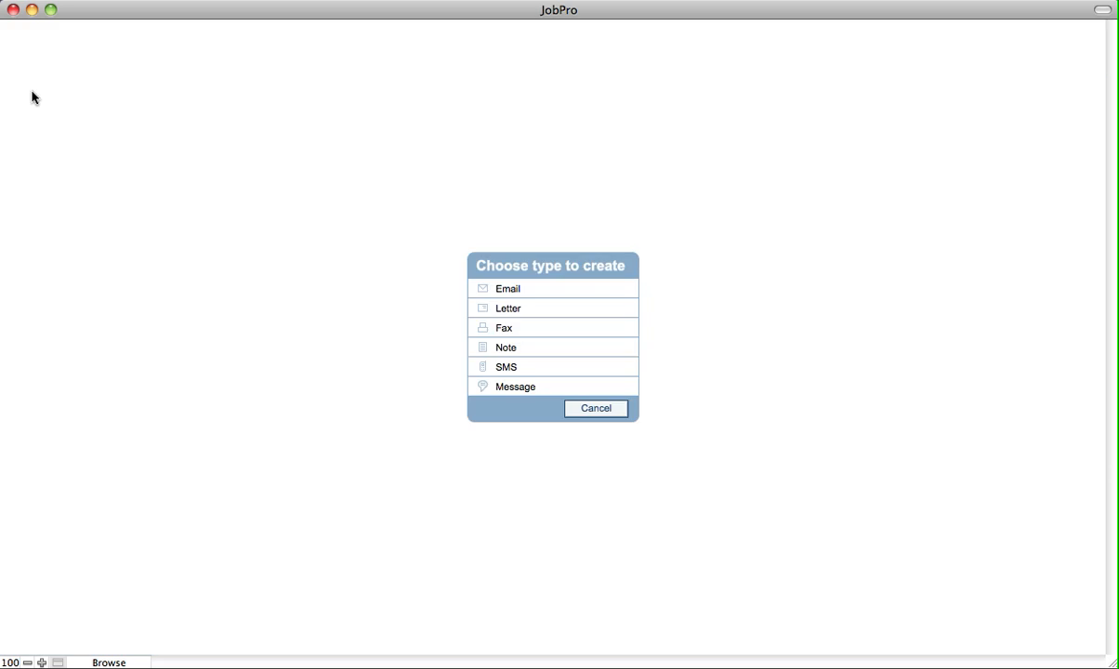
pyautogui.click(511, 388)
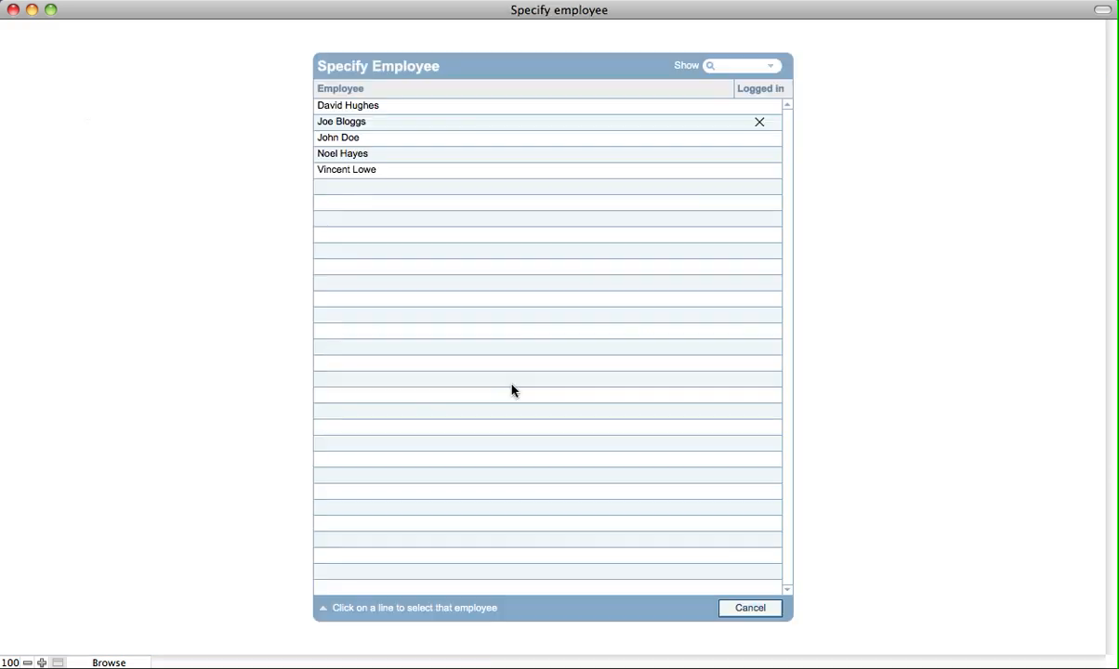
pyautogui.click(362, 127)
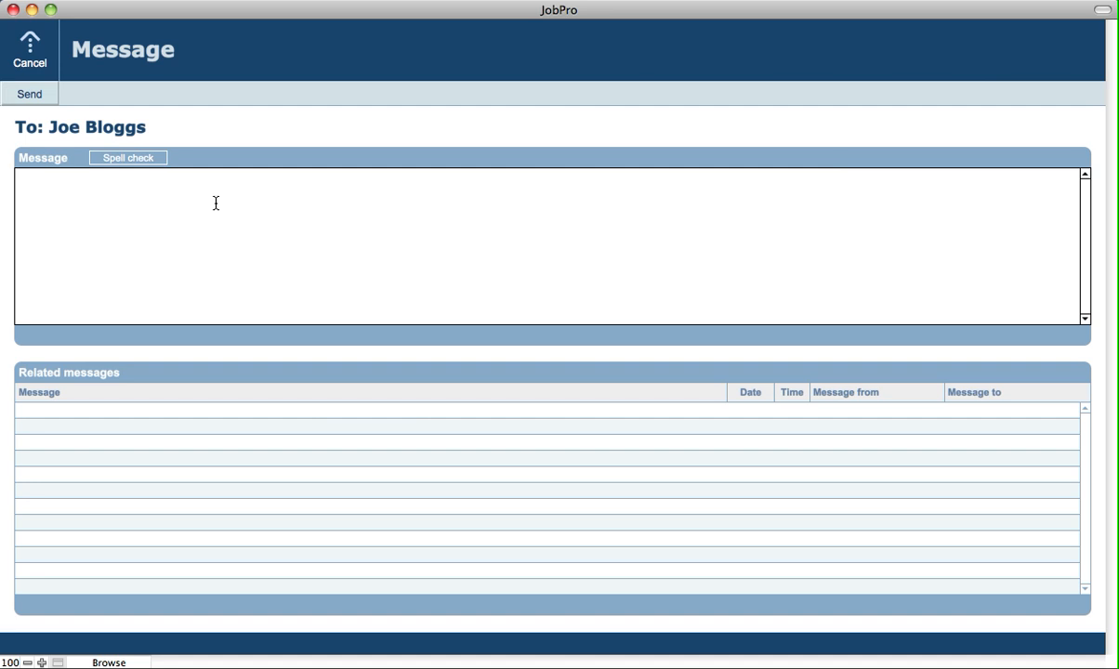
pyautogui.write('this is a message')
pyautogui.click(220, 140)
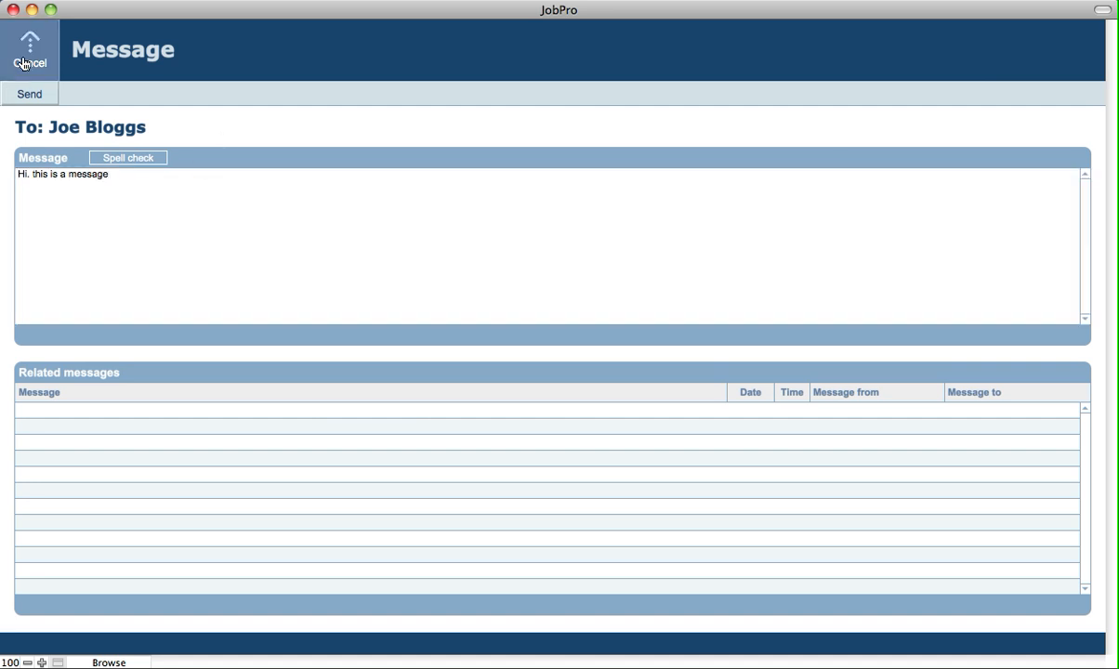
pyautogui.click(27, 96)
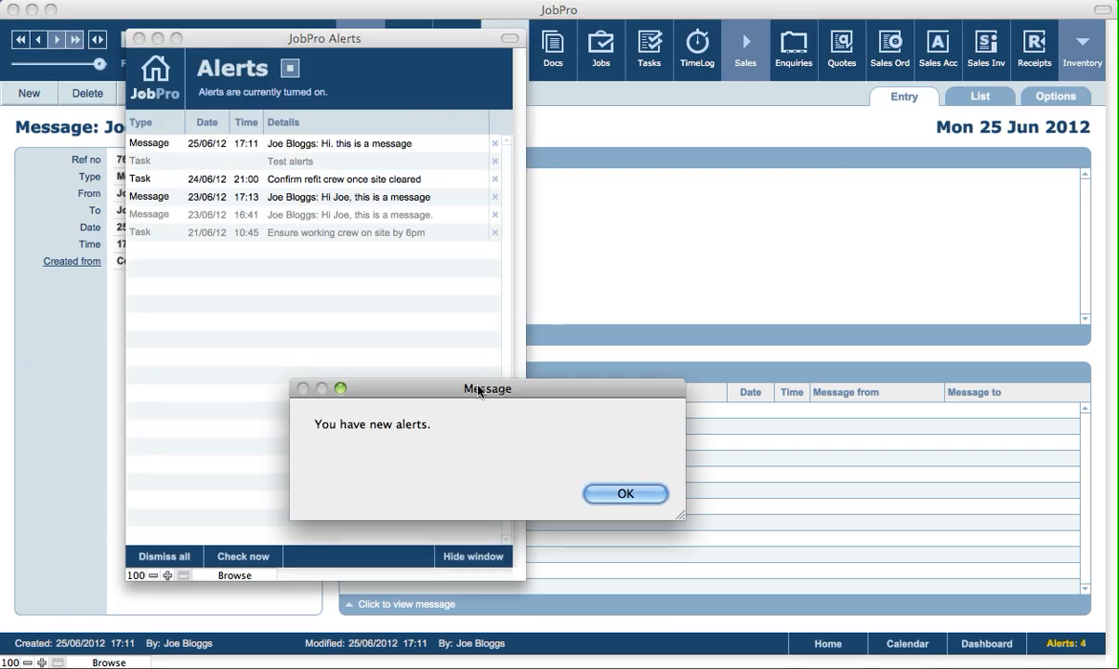
# Acknowledge the new alerts notice and open the "Hi. this is a message" record from the alerts list
pyautogui.moveTo(456, 390); pyautogui.dragTo(537, 318)
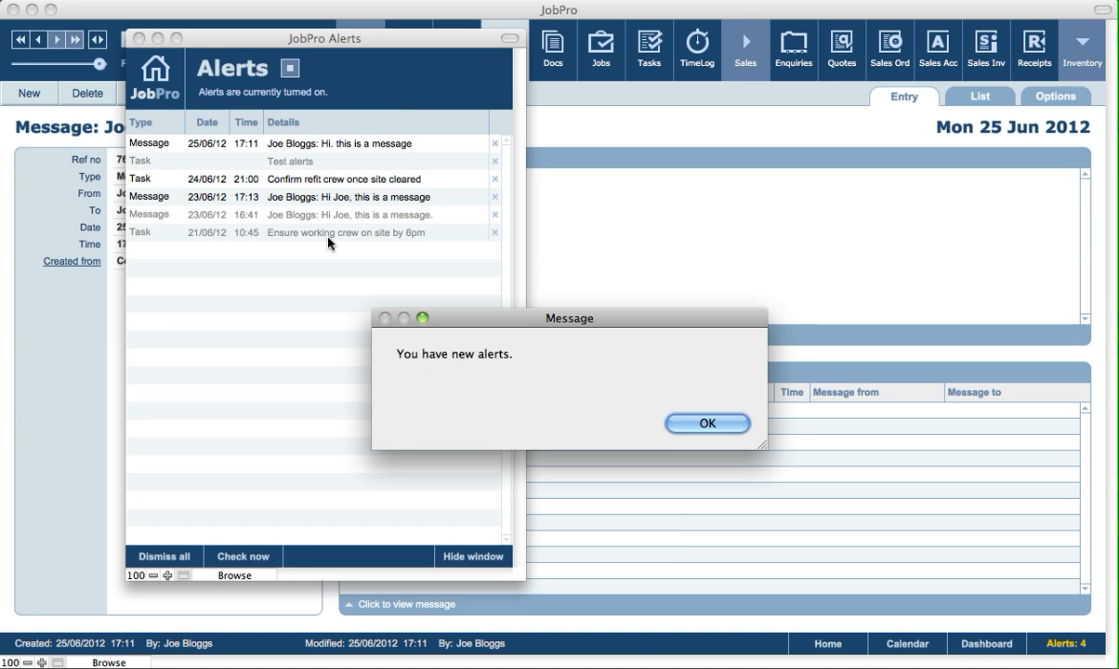
pyautogui.click(728, 425)
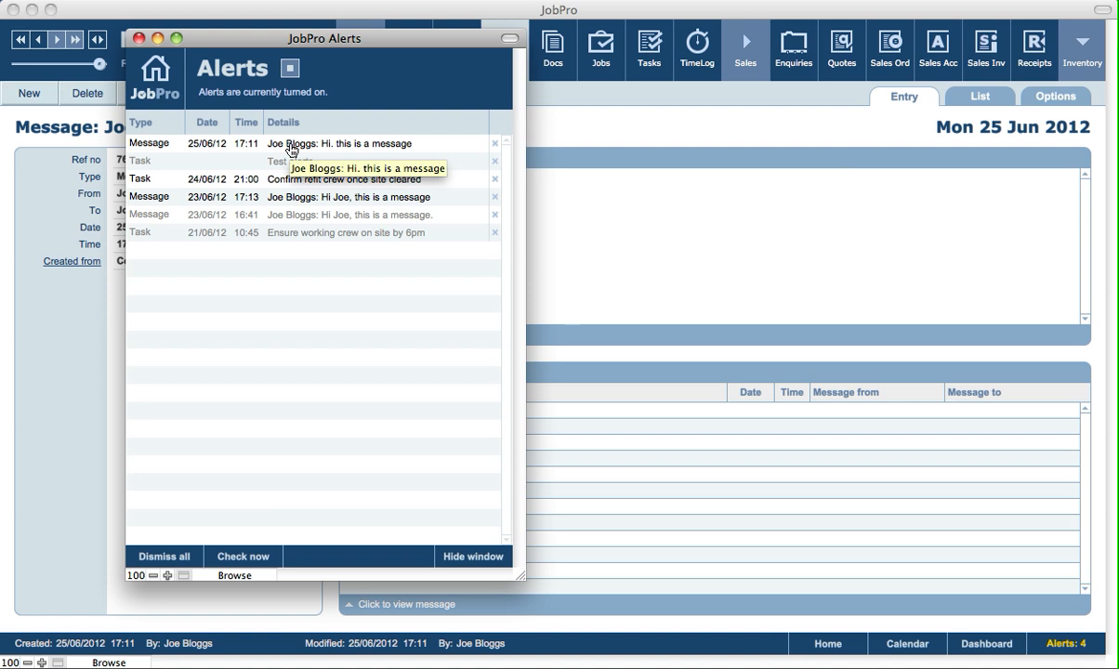
pyautogui.click(186, 149)
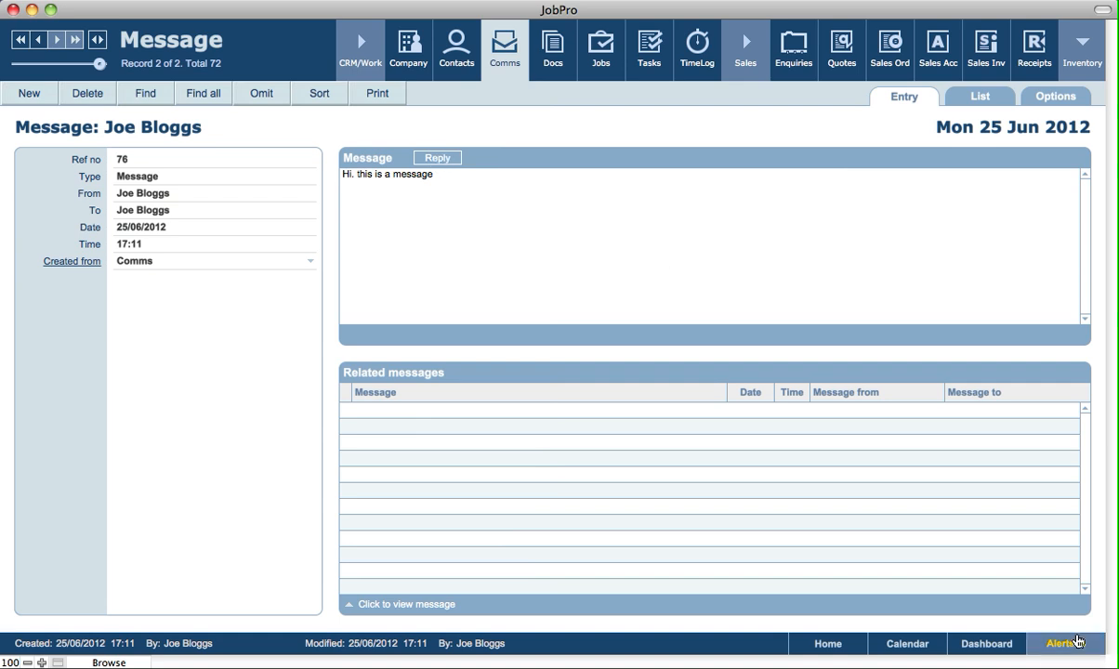
# Reopen the Alerts window from the message record and move it toward the middle of the screen
pyautogui.click(1078, 642)
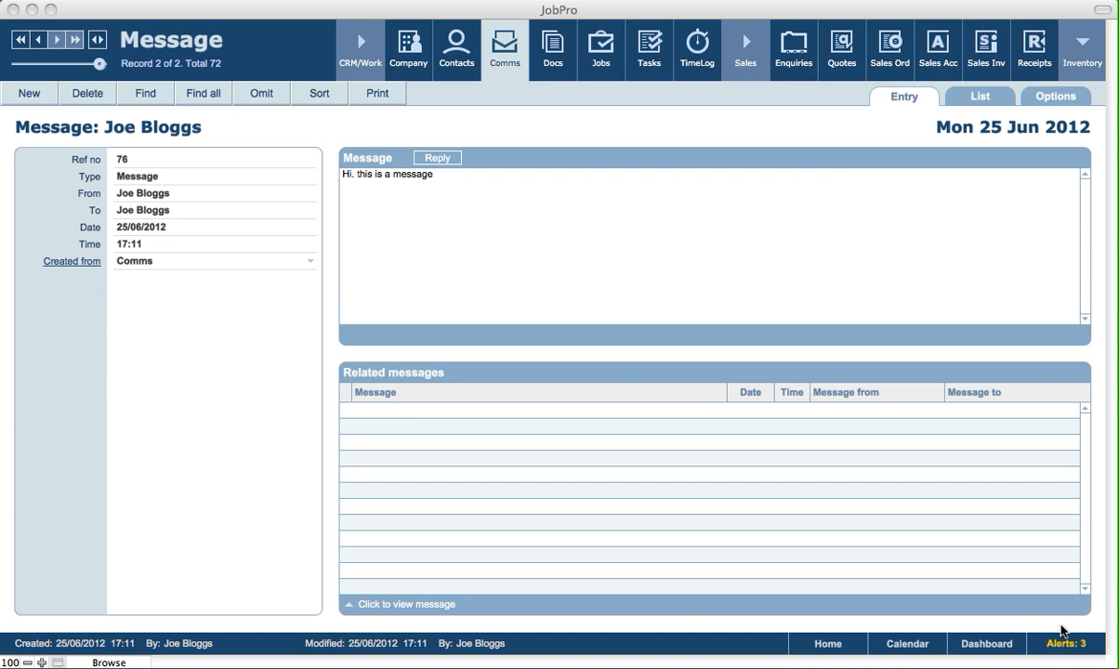
pyautogui.click(1060, 627)
pyautogui.click(1068, 642)
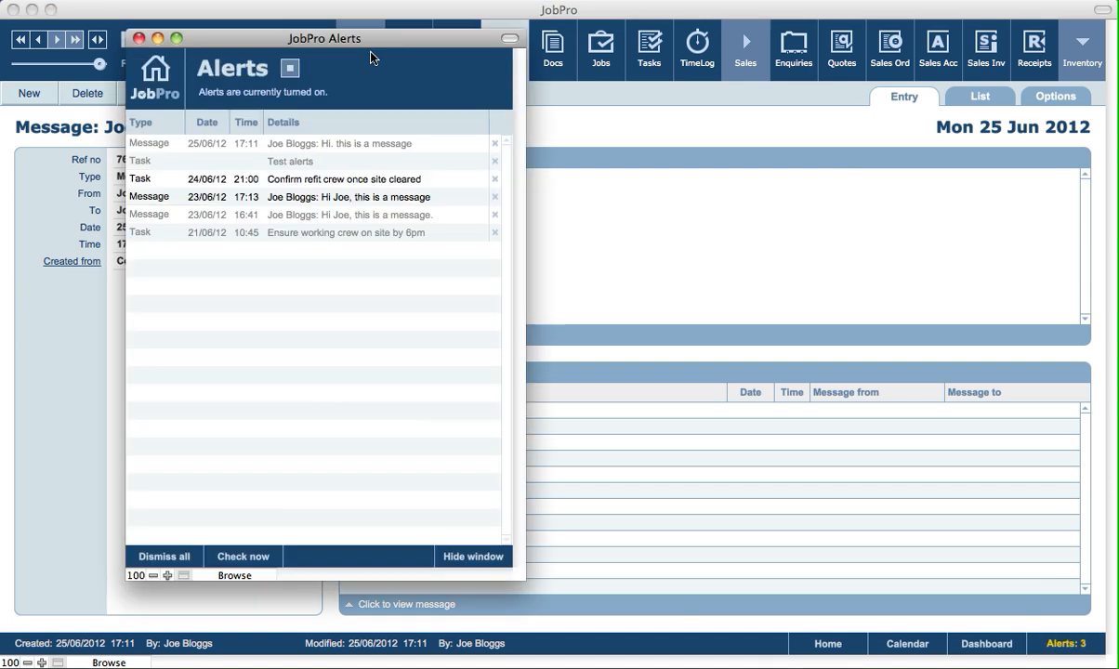
pyautogui.moveTo(332, 47); pyautogui.dragTo(513, 66)
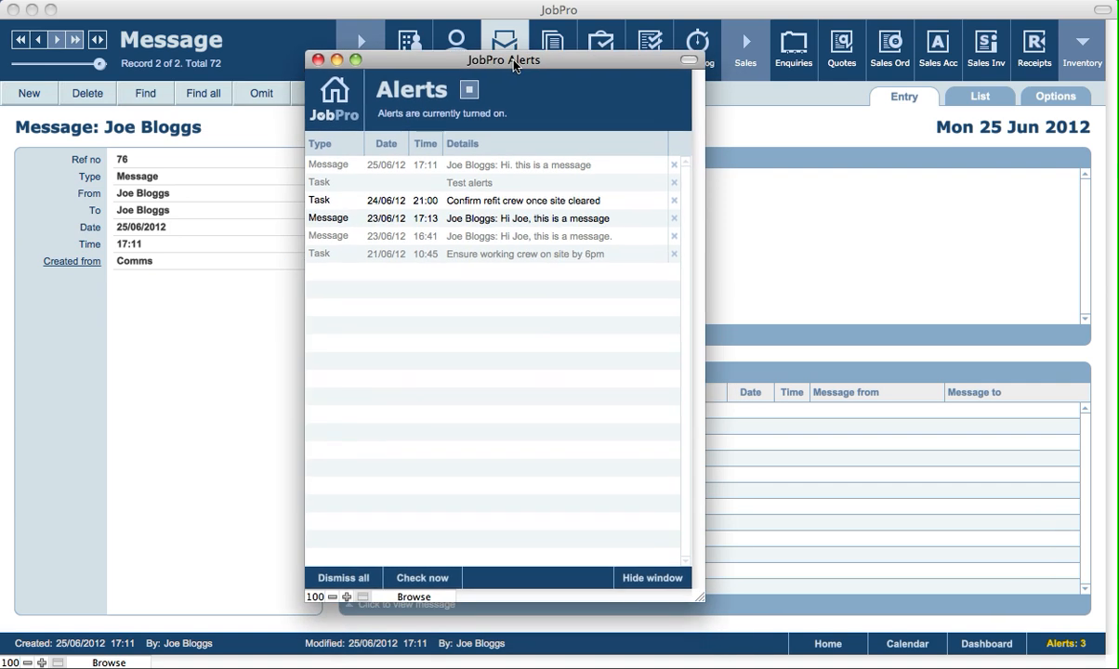